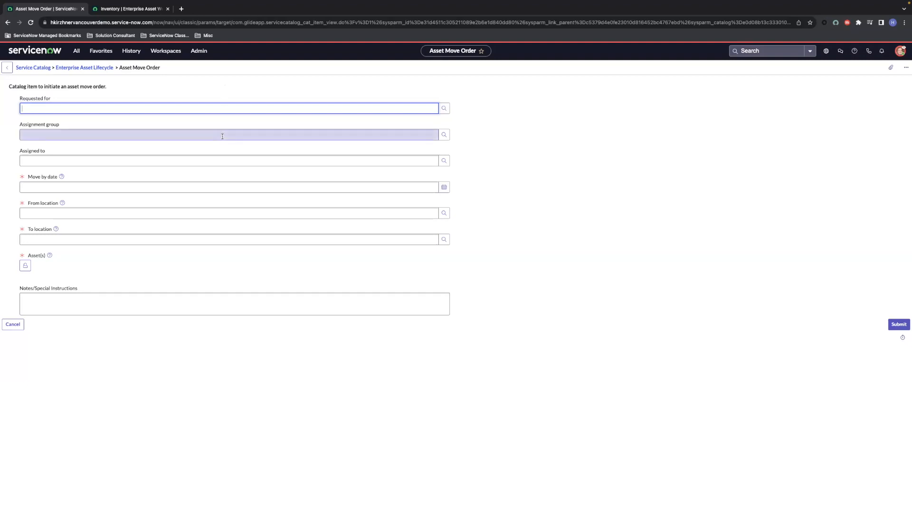
Fill in the assignee's name on the asset move order and set its move by date to 2023-09-15.
left_click(212, 159)
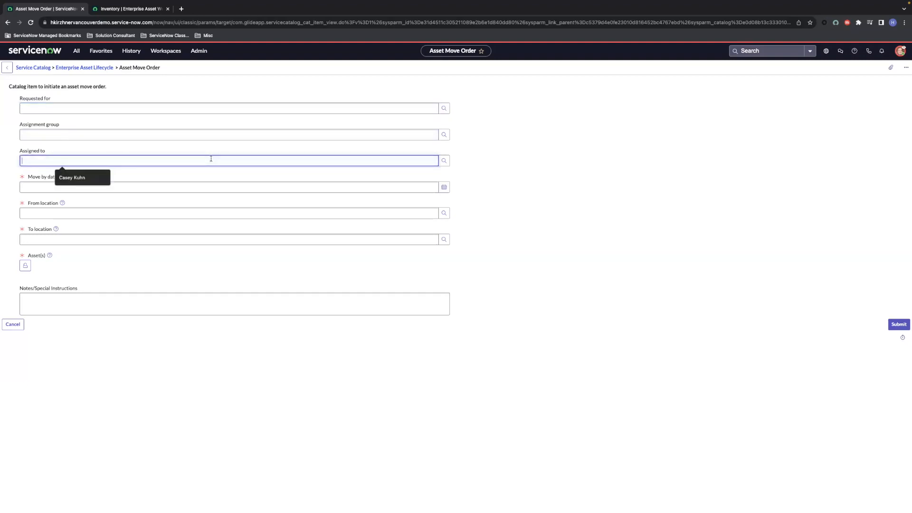
type("casey")
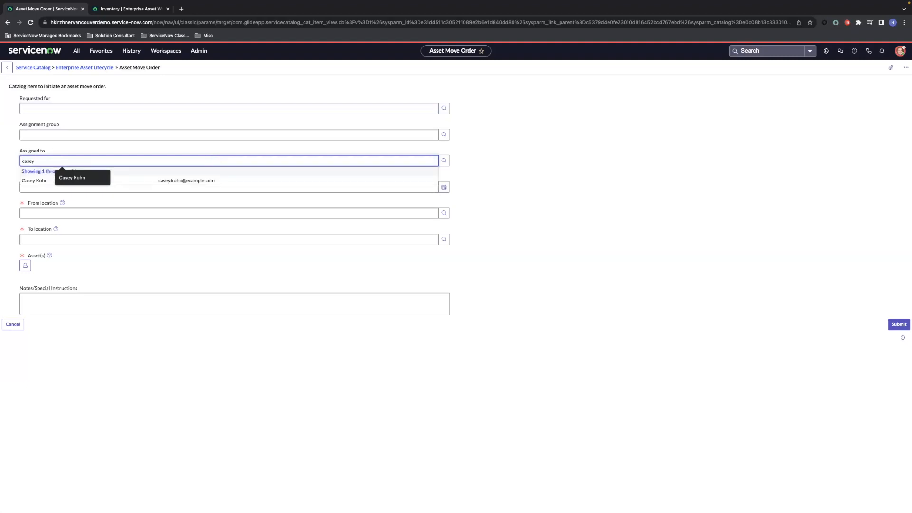
left_click(192, 181)
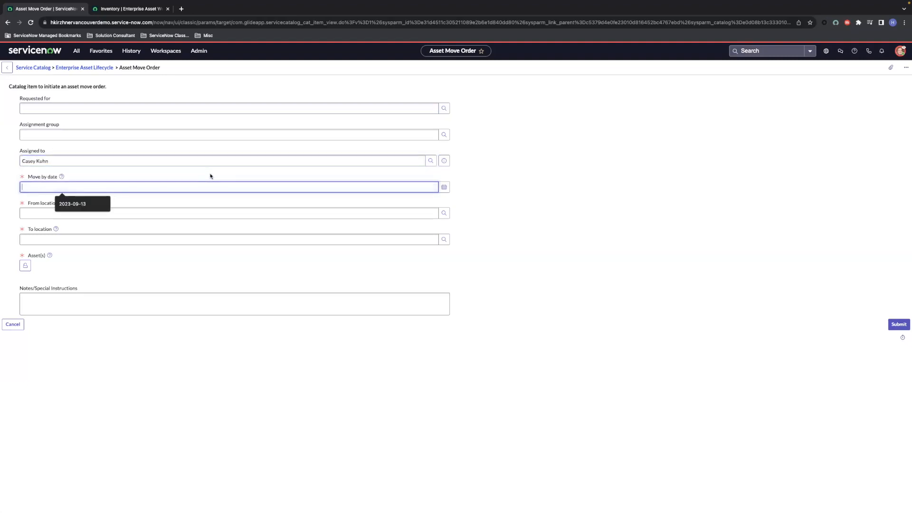
left_click(445, 187)
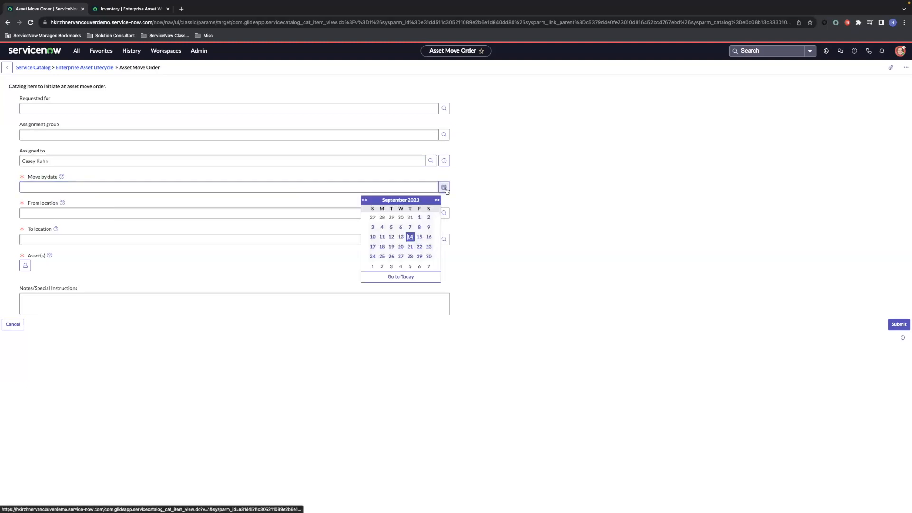
left_click(420, 239)
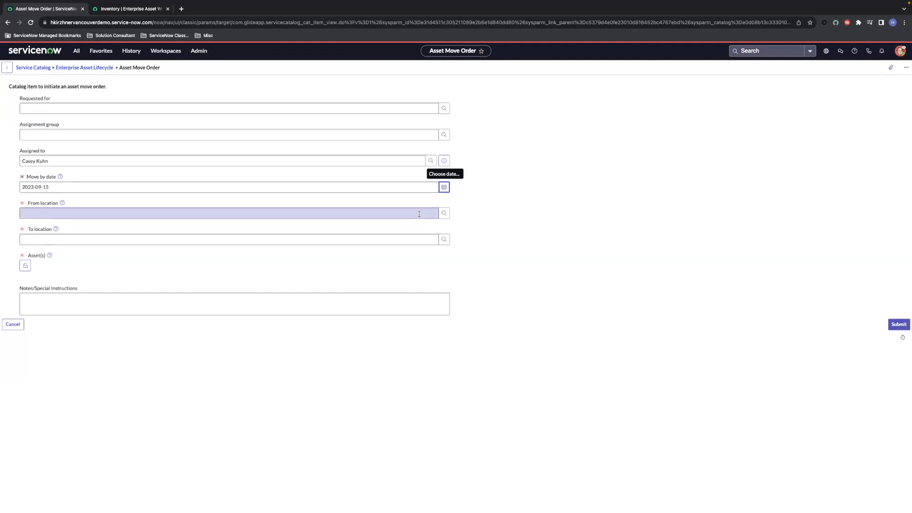
Set the move order's from location to Santa Clara and its to location to Santa Ana.
left_click(419, 214)
type("santa")
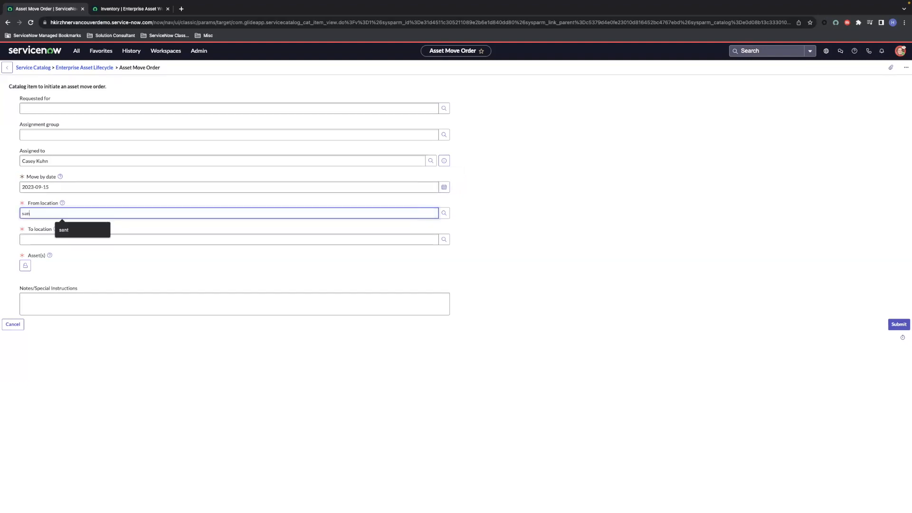
left_click(144, 233)
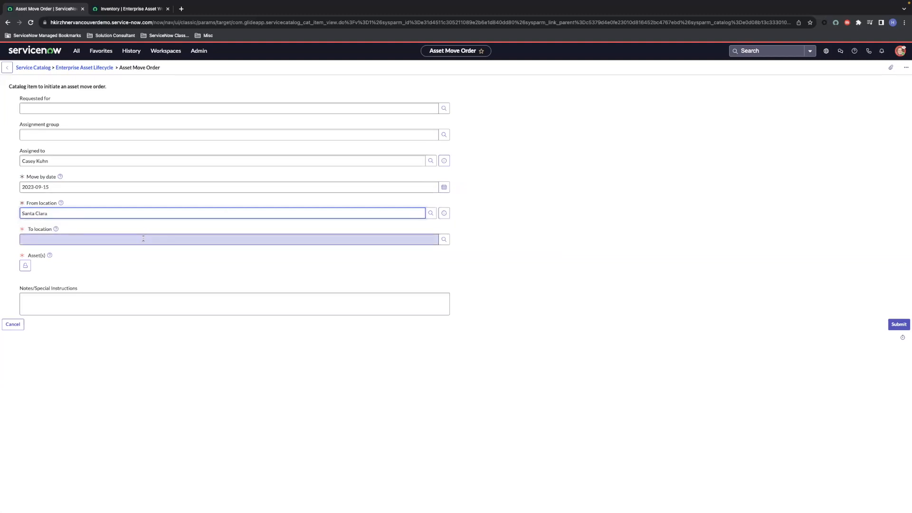
left_click(143, 238)
type("santa an")
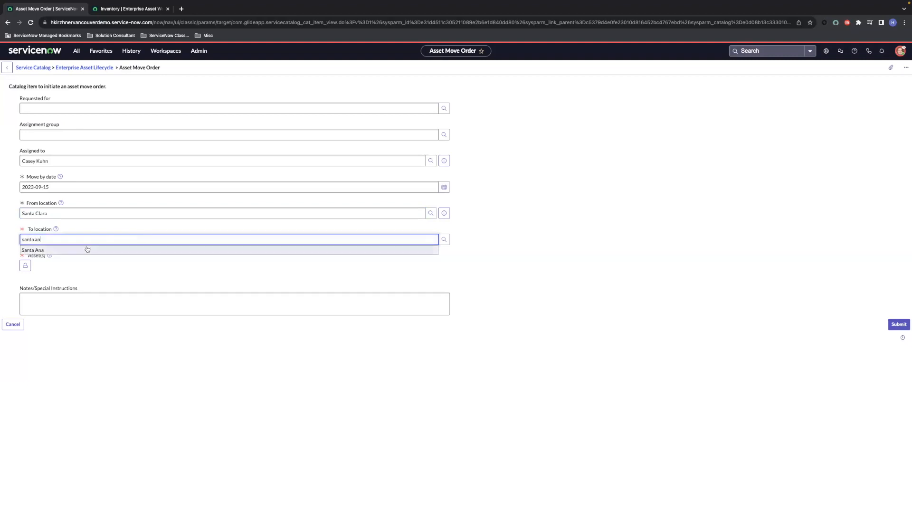
left_click(86, 247)
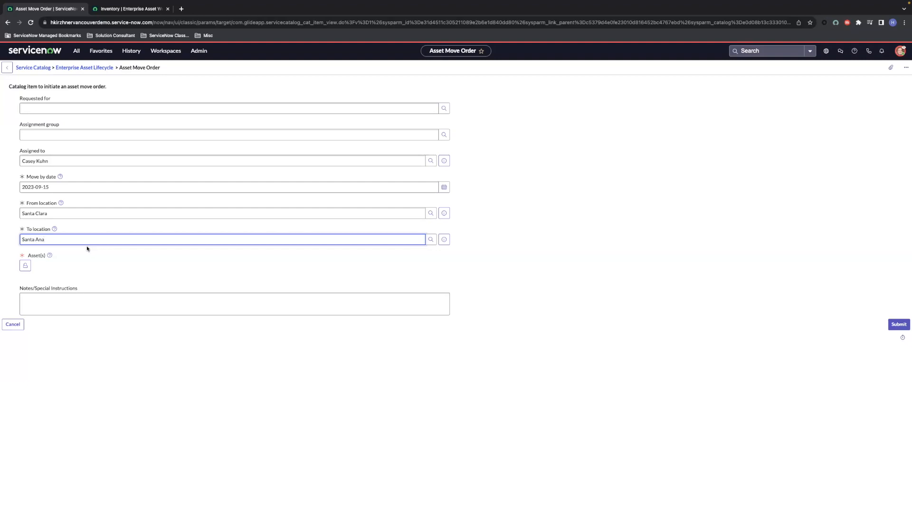
Add the asset MA10058 - Custom ER Medical Cart Kit ERMC1 to the move order, filtering the assets' display names with "*cart".
left_click(25, 265)
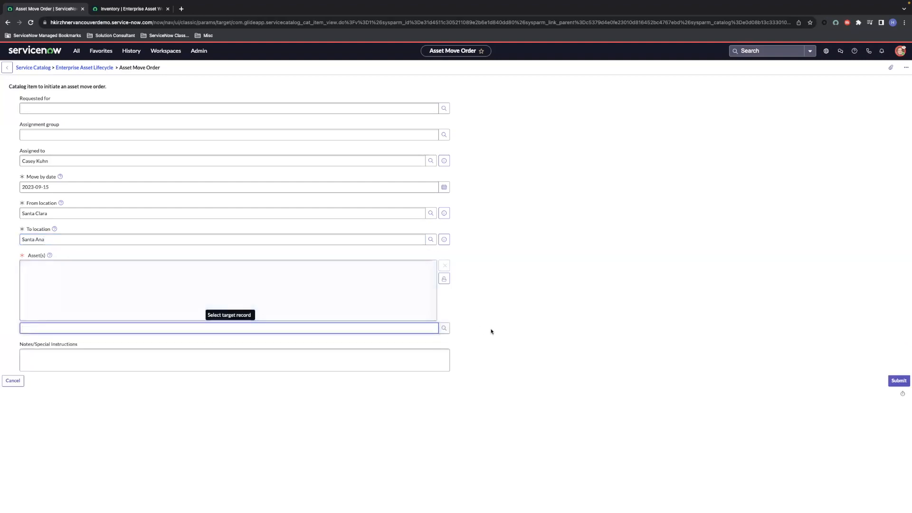
left_click(445, 329)
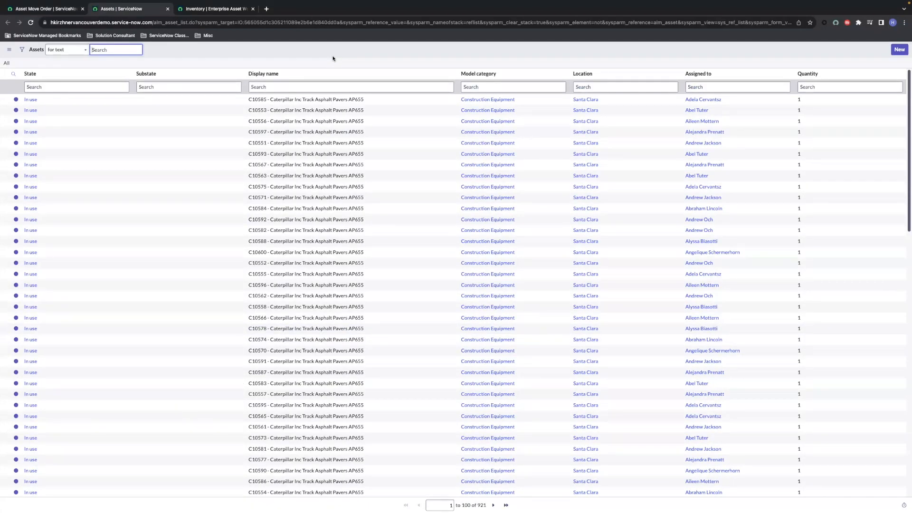
left_click(326, 83)
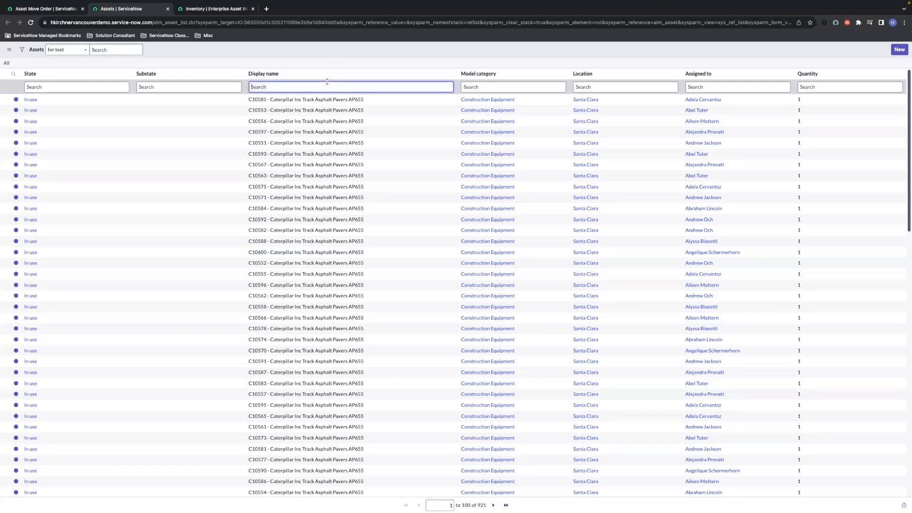
type("*cart")
key("Return")
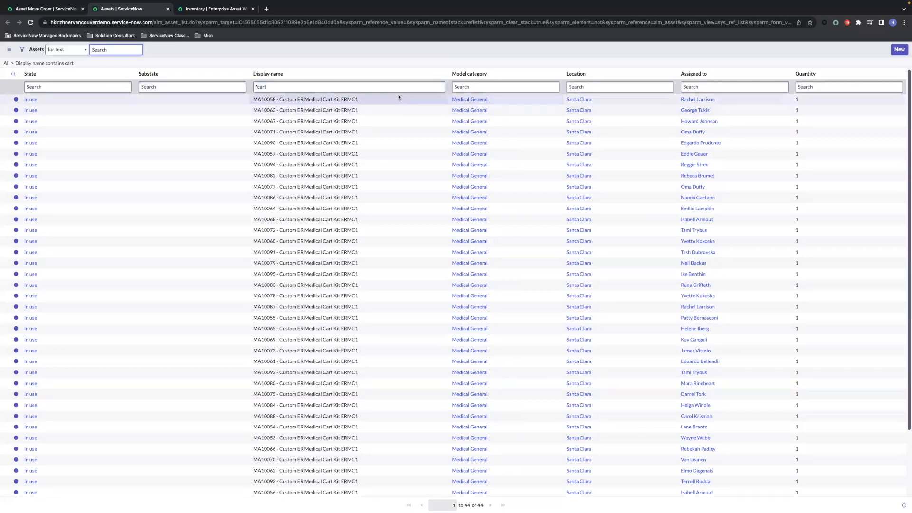
left_click(30, 100)
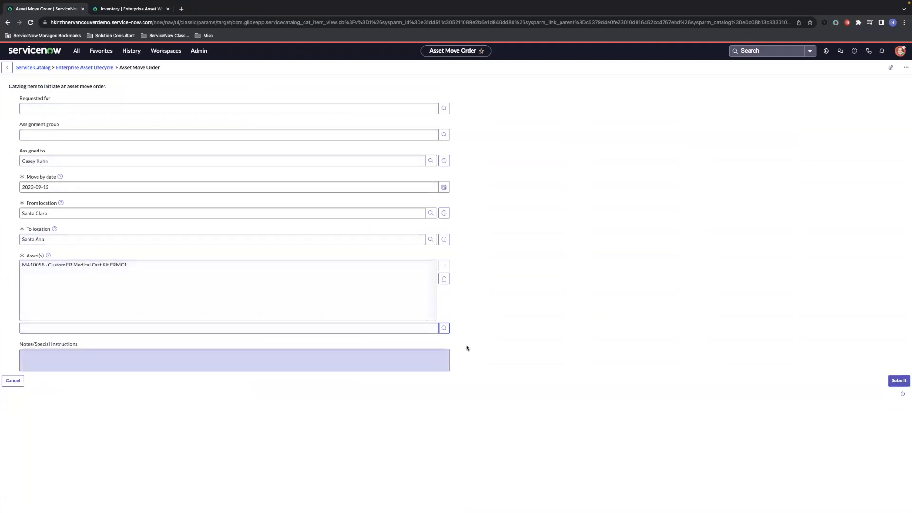
left_click(444, 280)
Enter the special instructions "moving asset from santa clara to santa ana" and submit the move order.
left_click(336, 301)
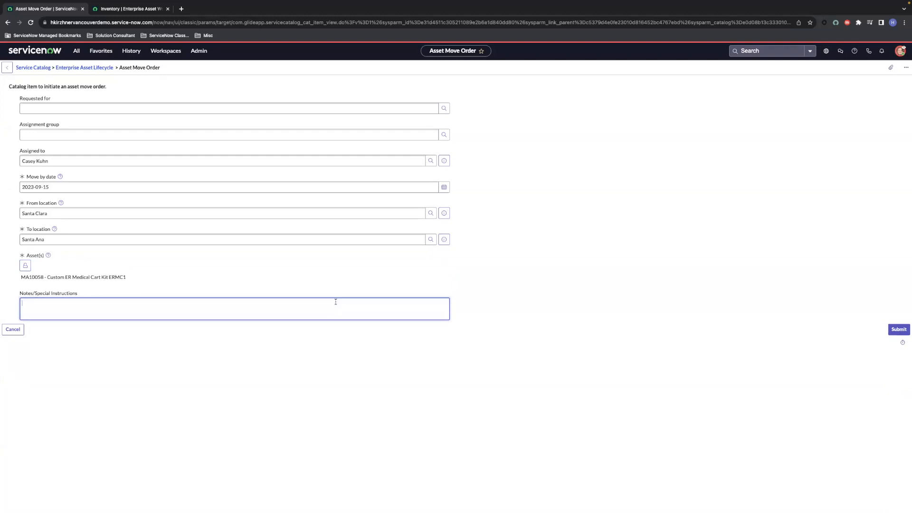
type("moving asset from santa clara to santa ana")
left_click(891, 331)
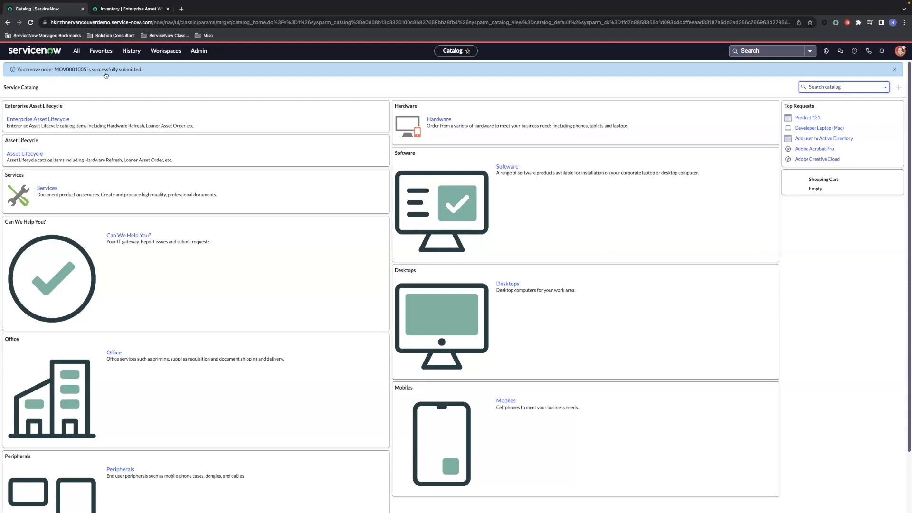
Switch to the Enterprise Asset Workspace inventory and open the newly submitted move order from the list of move orders.
left_click(142, 9)
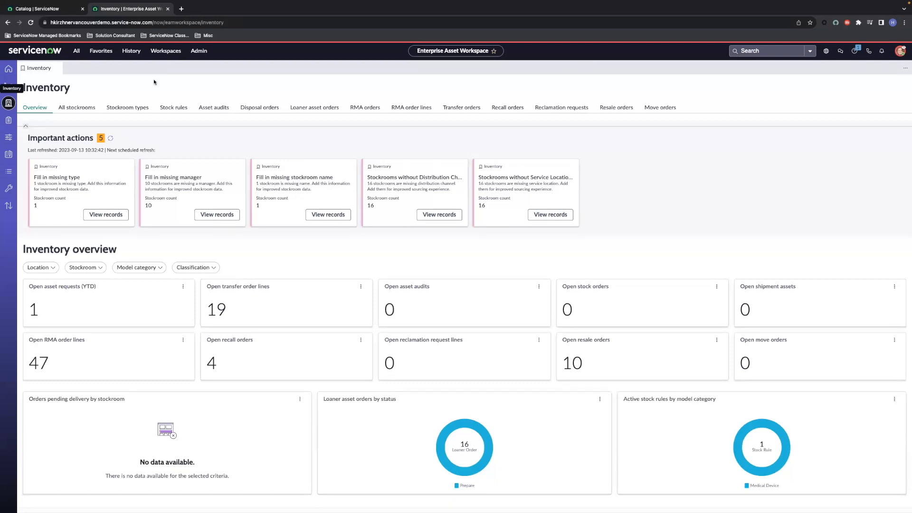
left_click(662, 109)
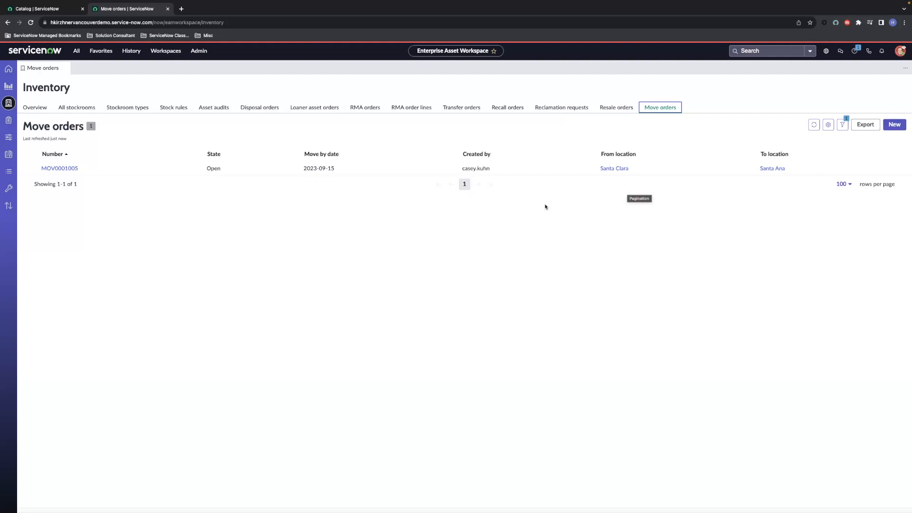
left_click(72, 169)
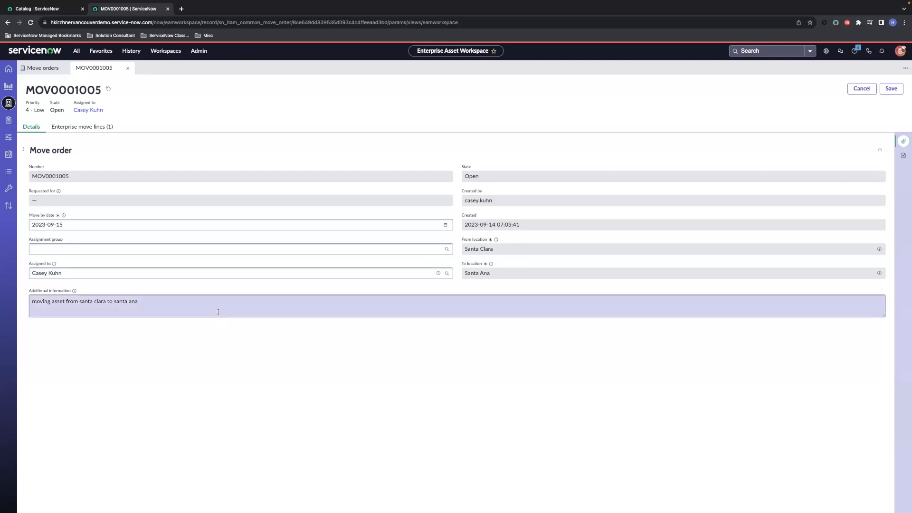
Open the medical cart kit's enterprise move line, view its move tasks, and open the current Prepare task.
left_click(98, 128)
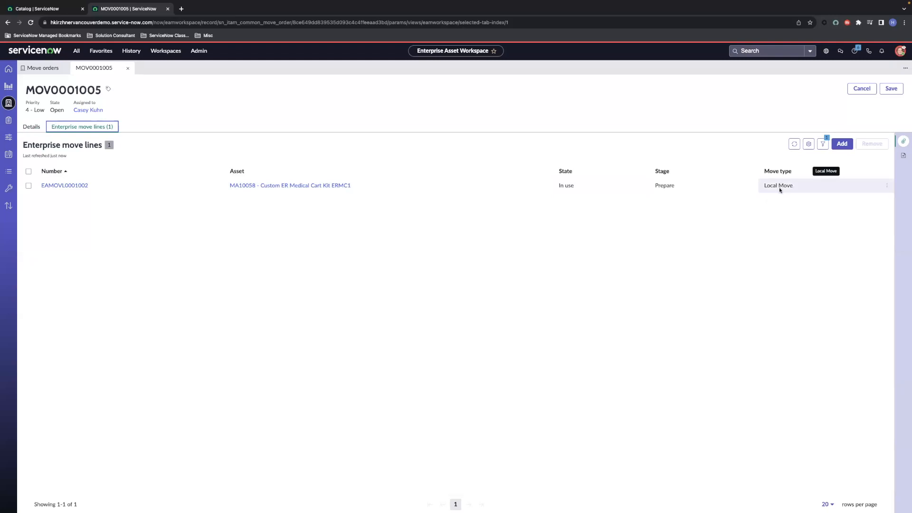
left_click(68, 186)
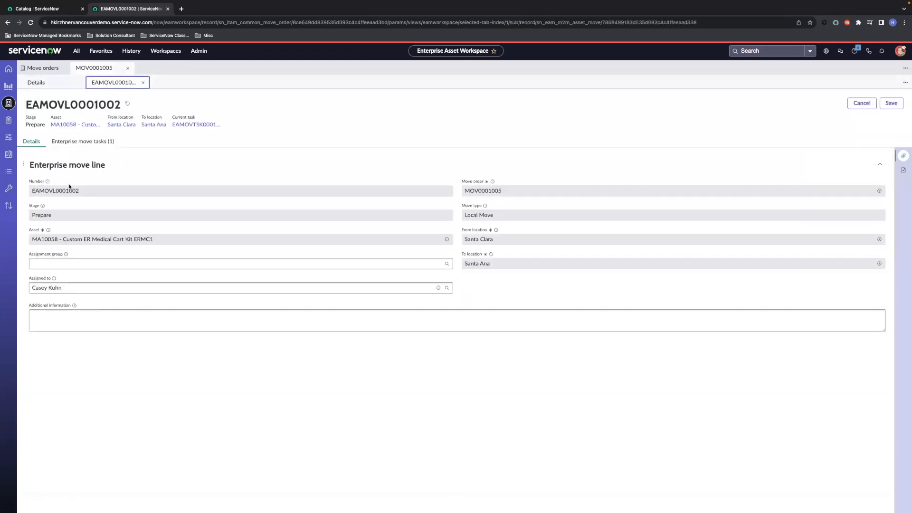
left_click(79, 142)
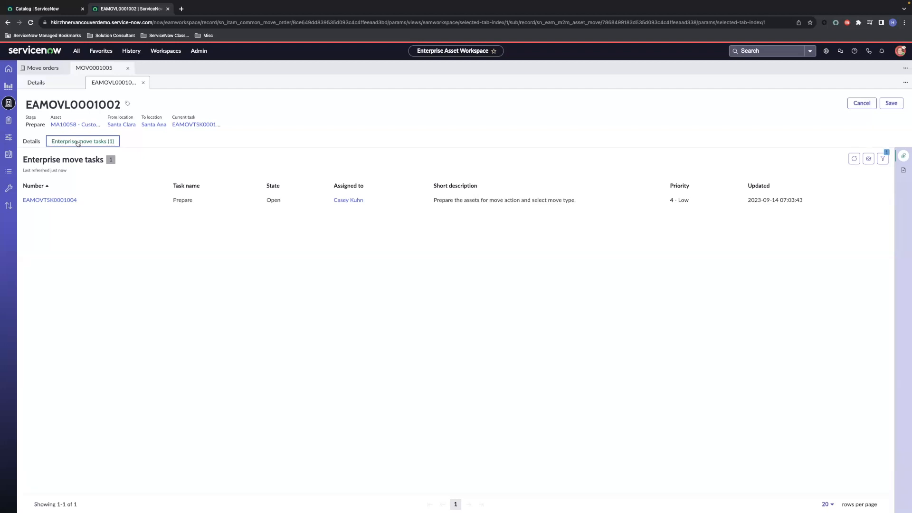
left_click(196, 124)
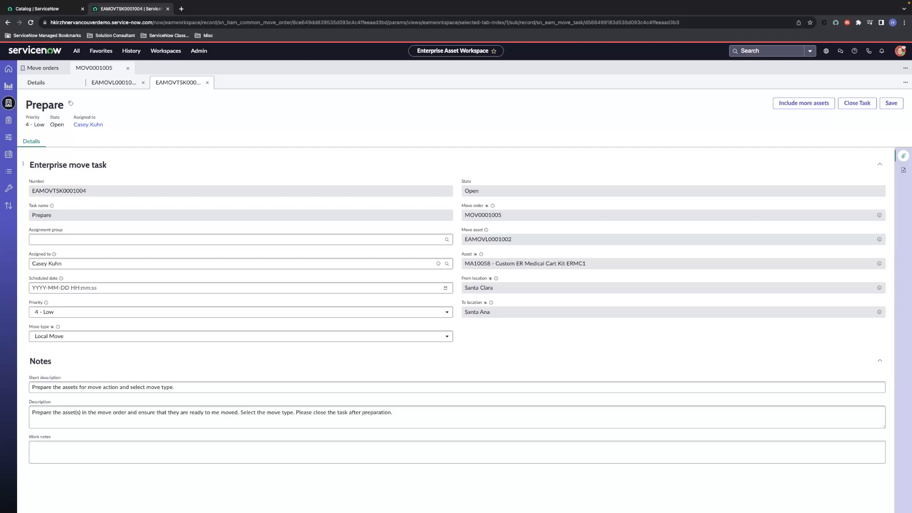
left_click(147, 338)
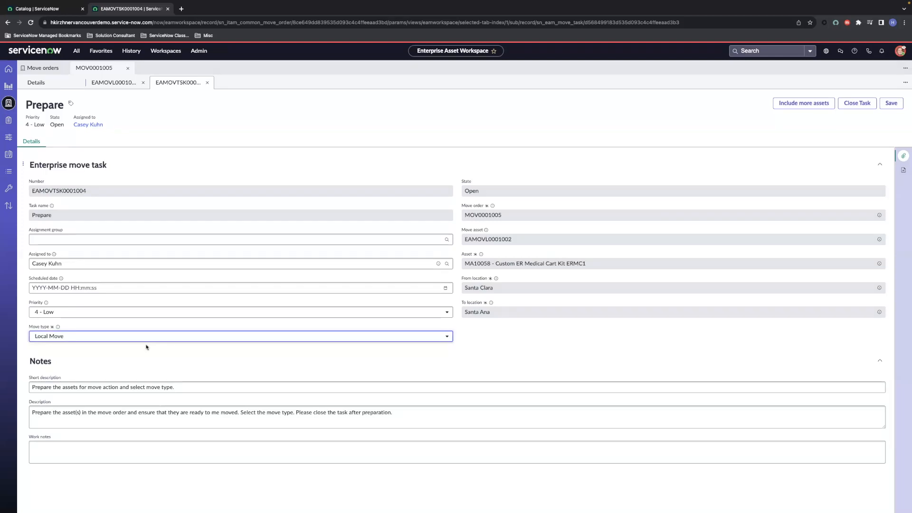
left_click(142, 338)
left_click(135, 361)
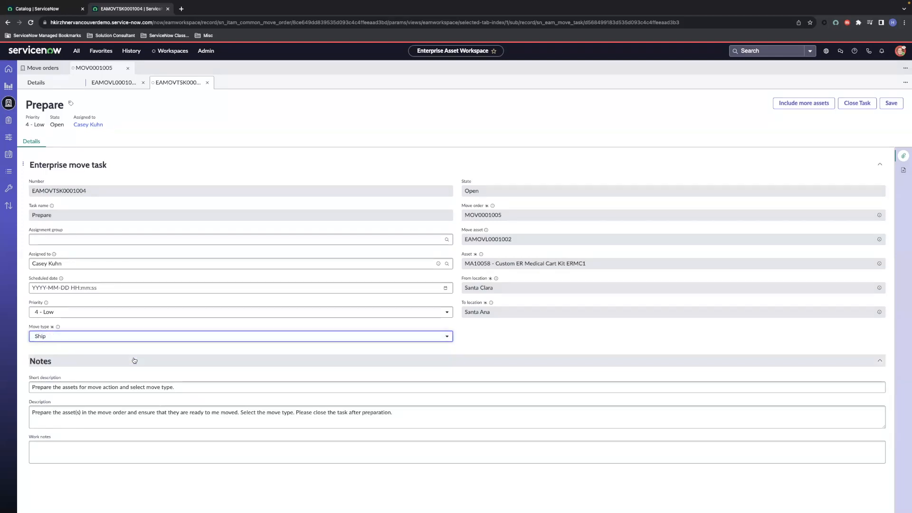
left_click(445, 288)
left_click(104, 357)
left_click(122, 468)
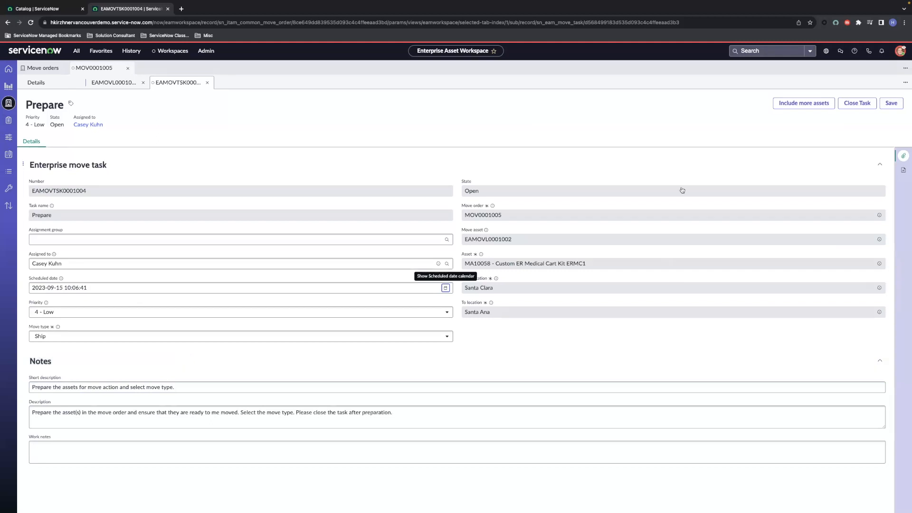
left_click(860, 104)
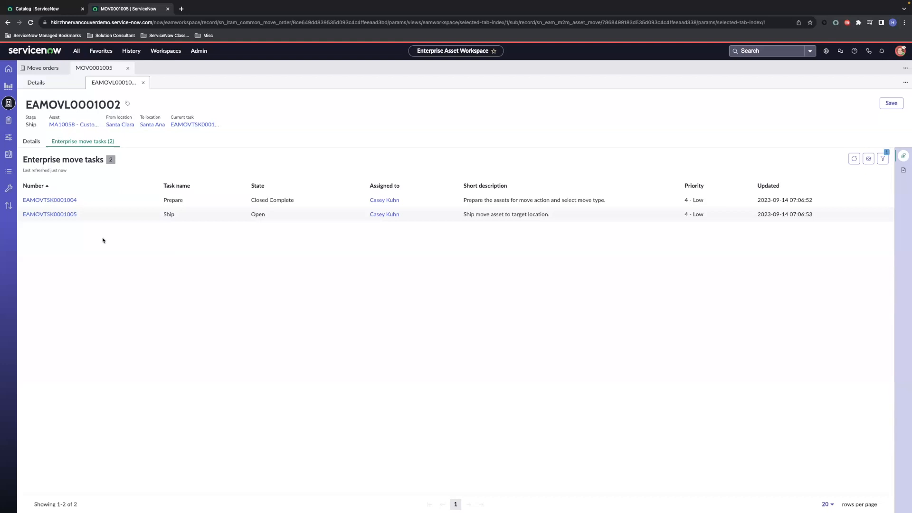
left_click(53, 216)
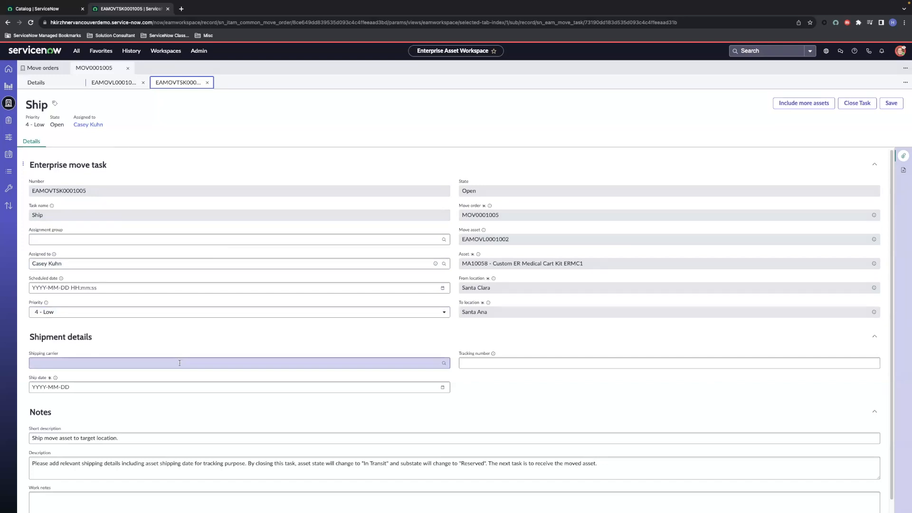
left_click(444, 364)
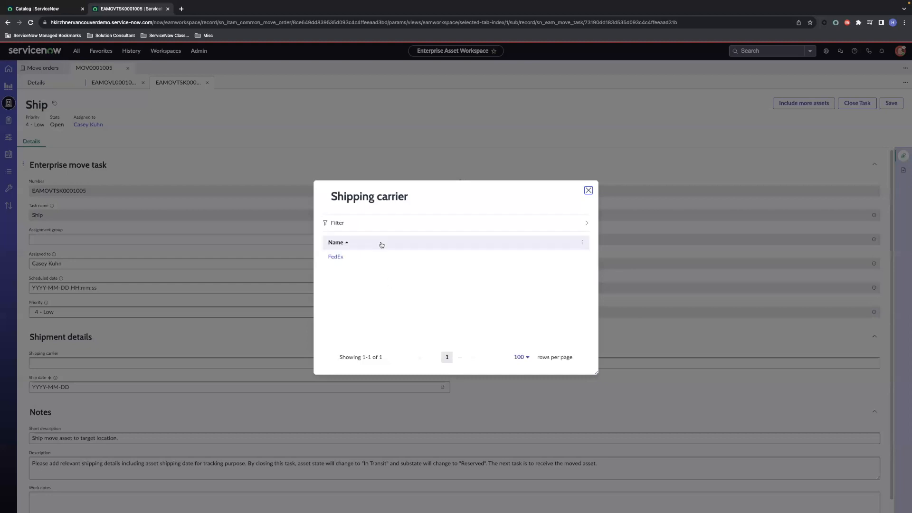
left_click(335, 256)
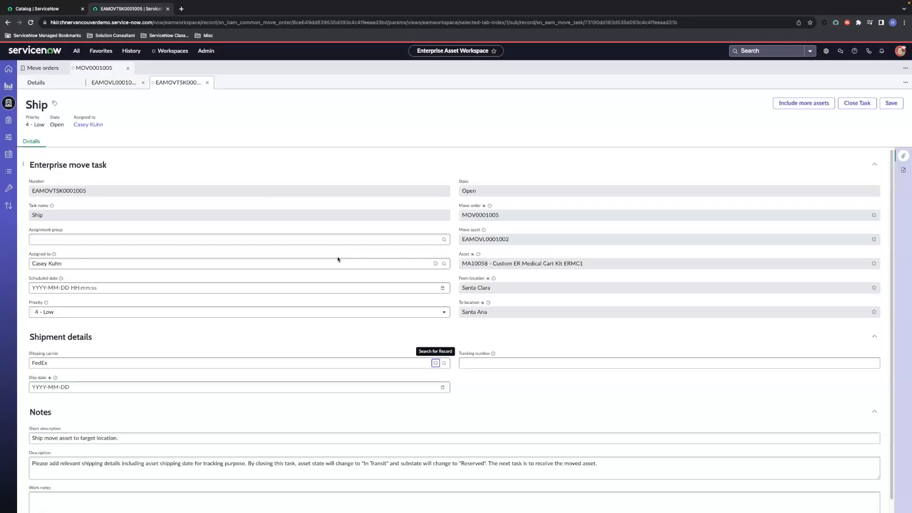
left_click(477, 362)
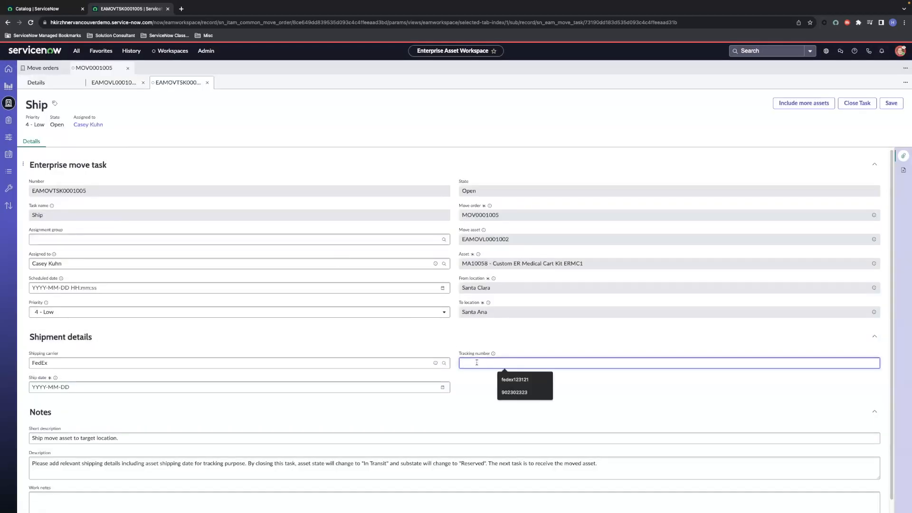
type("234234325252")
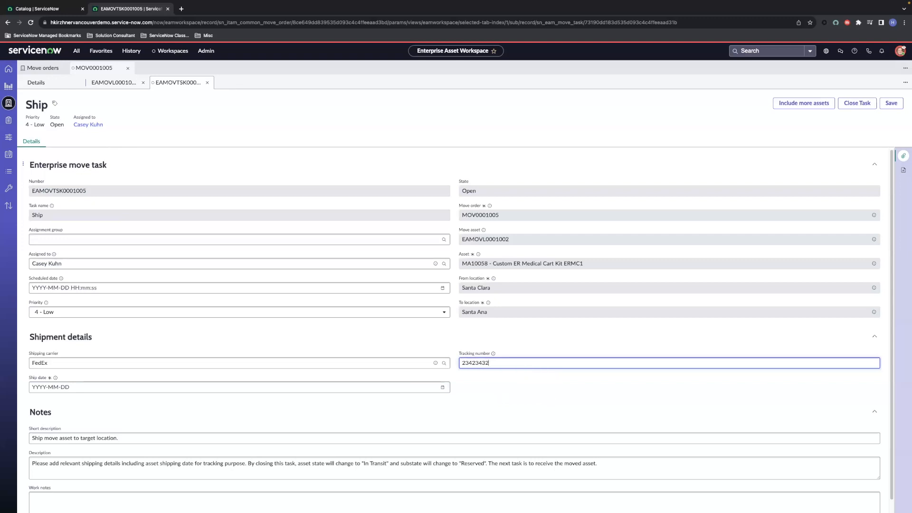
Set the Ship task's ship date to 2023-09-15 and close the task.
left_click(438, 386)
left_click(105, 300)
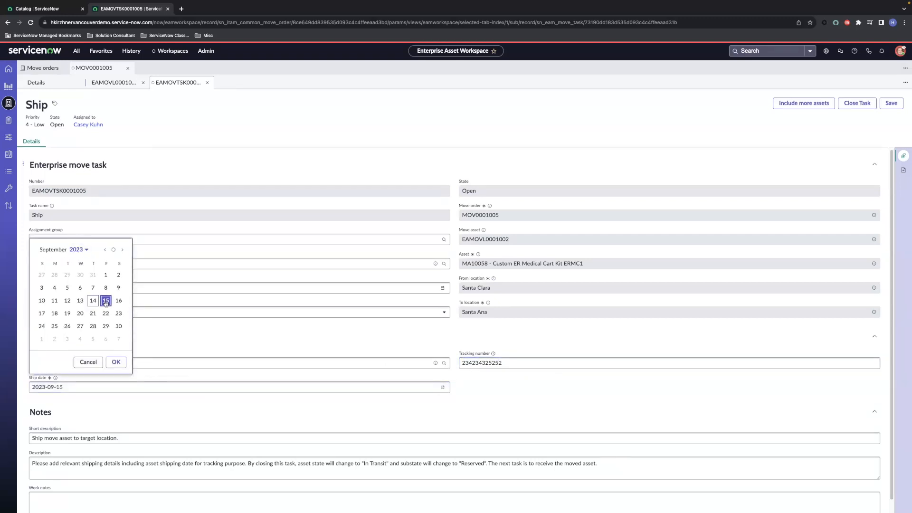
left_click(115, 362)
left_click(503, 405)
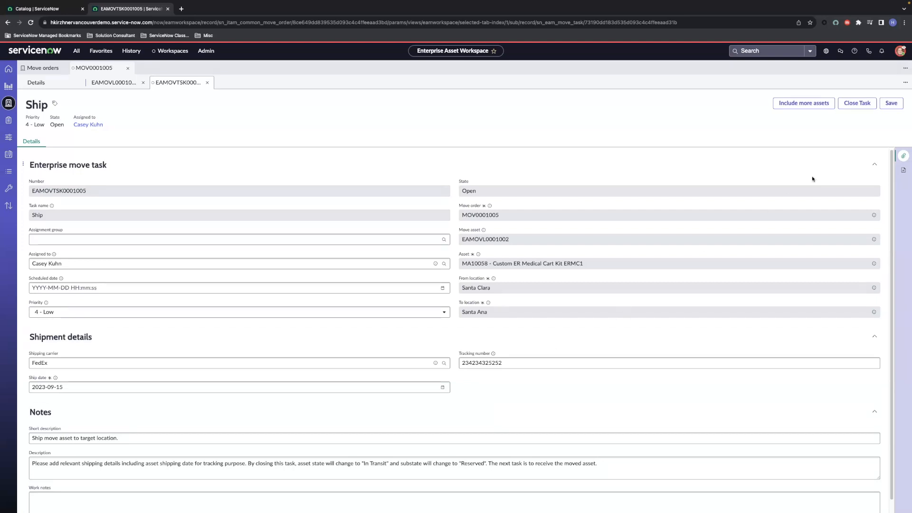
left_click(857, 104)
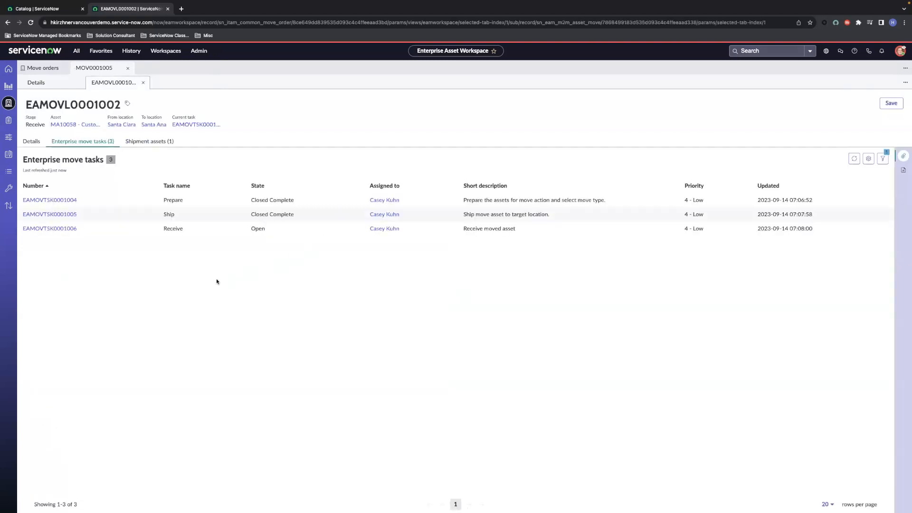
Open the move line's Receive task and close it to complete the asset's move.
left_click(69, 230)
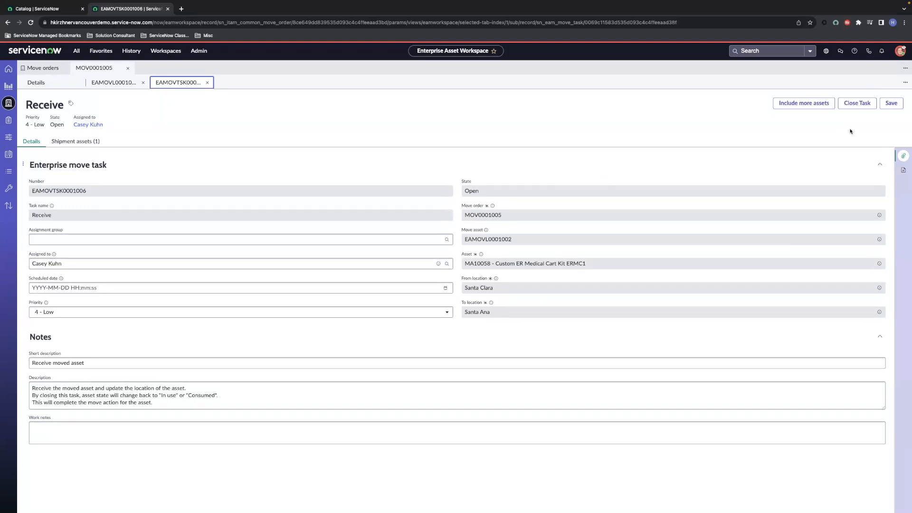
left_click(858, 104)
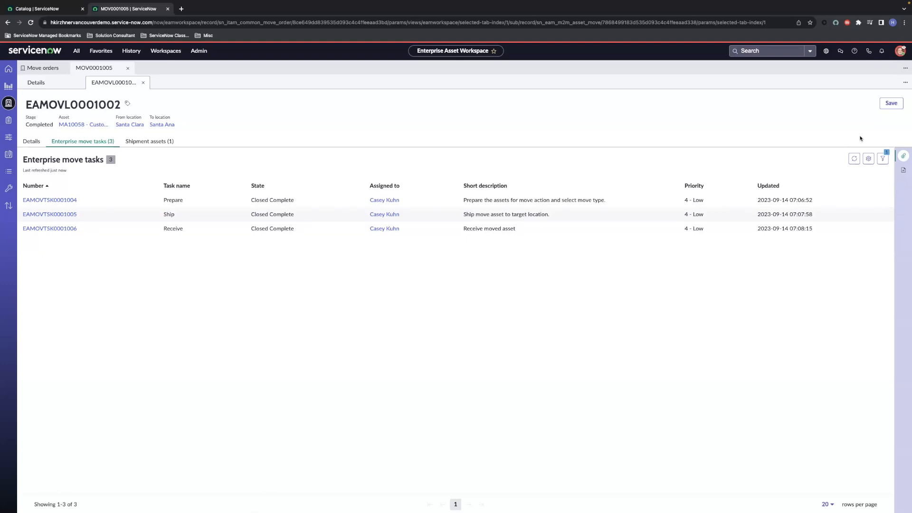
View the completed move line's details and open the preview of the medical cart kit's asset record.
left_click(26, 145)
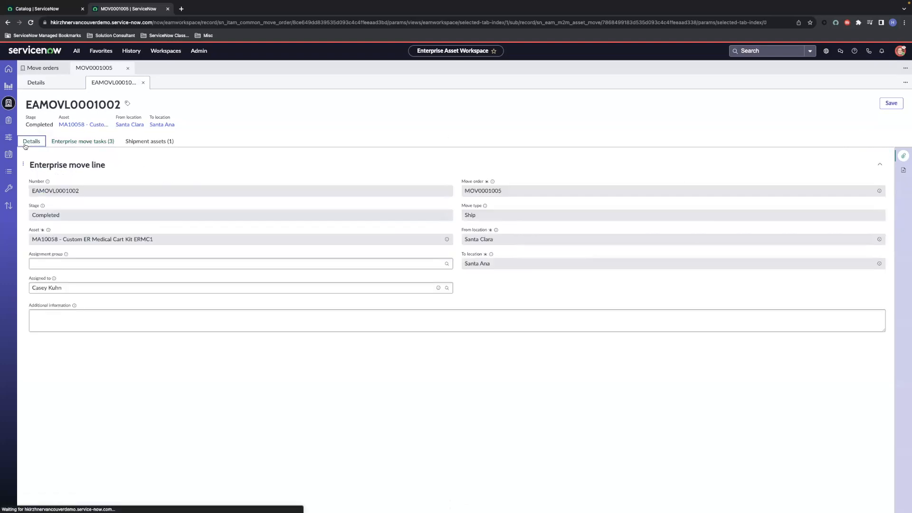
left_click(447, 240)
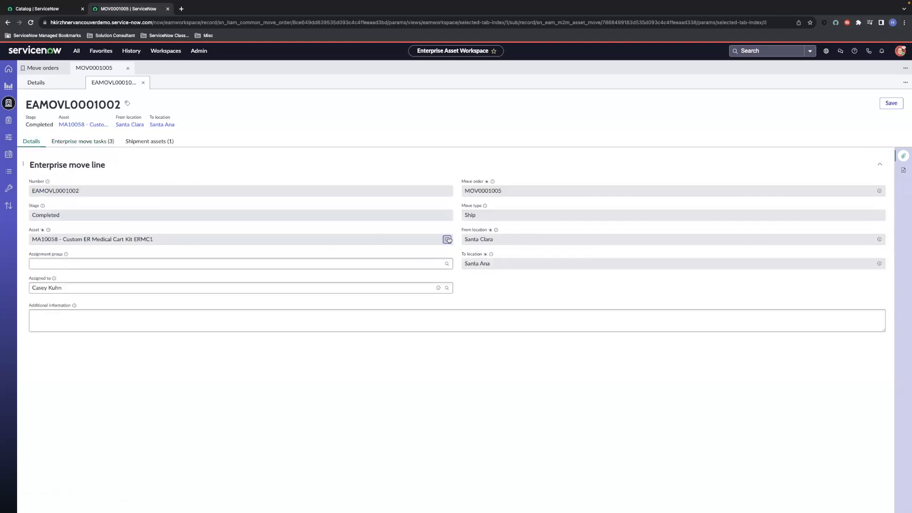